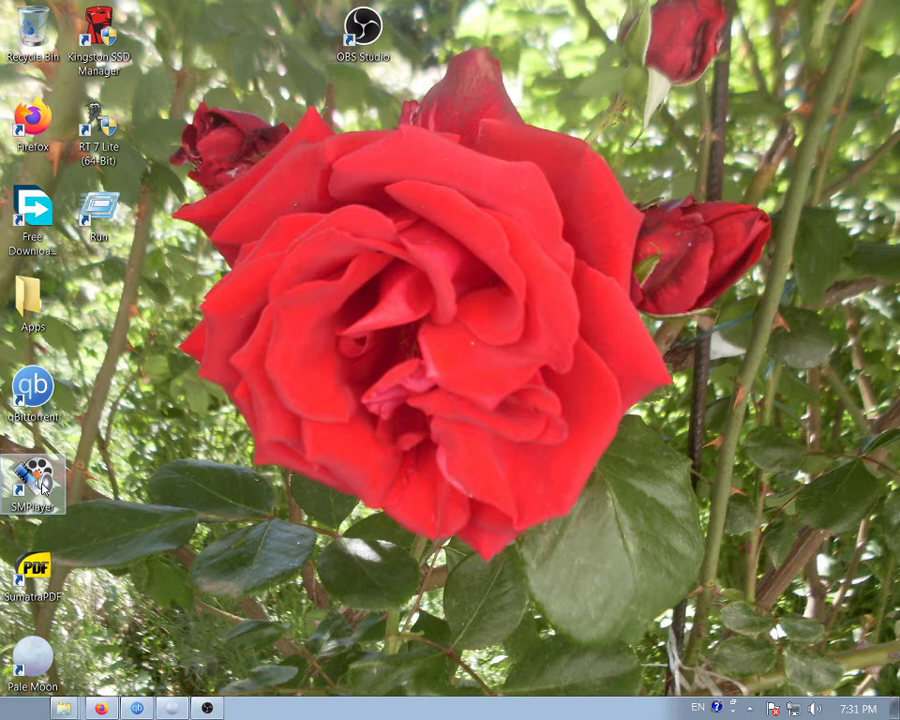
key("super")
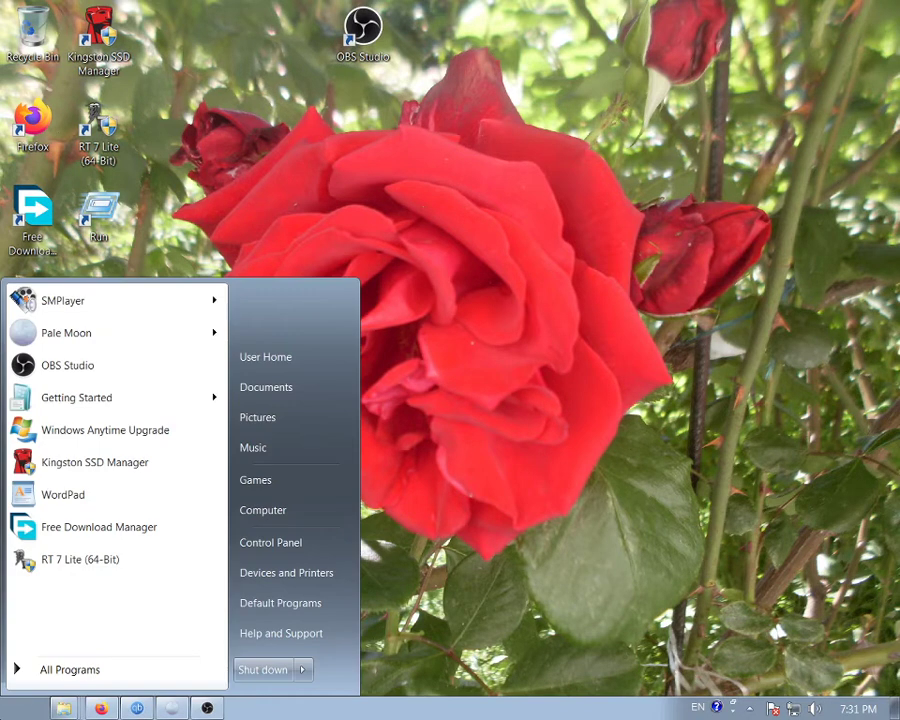
left_click(63, 670)
left_click(55, 268)
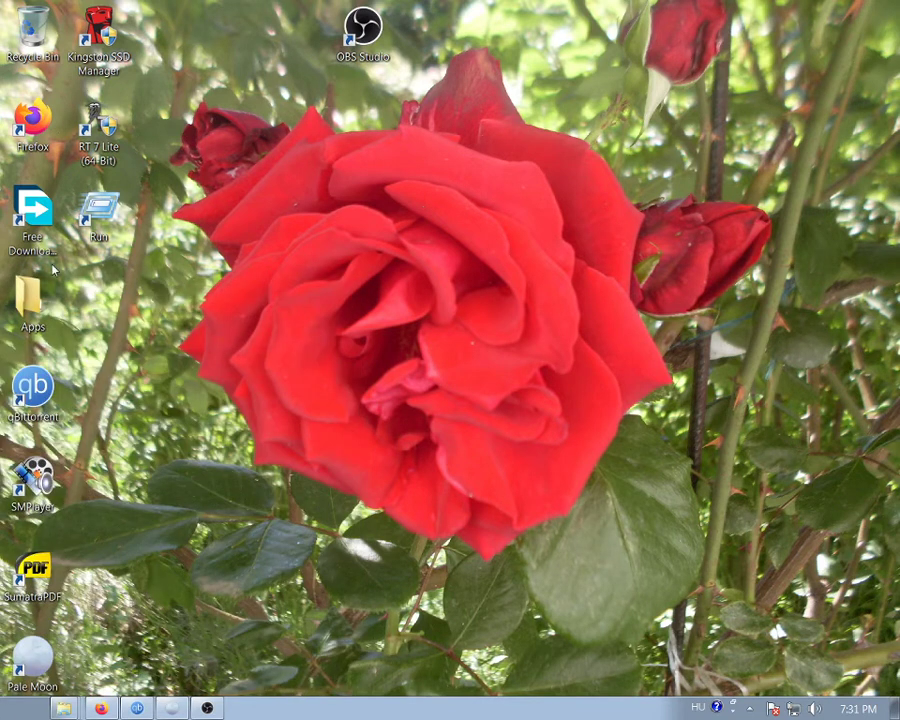
Step: Open System Configuration through Run and review its startup items and boot options
double_click(99, 212)
left_click(132, 678)
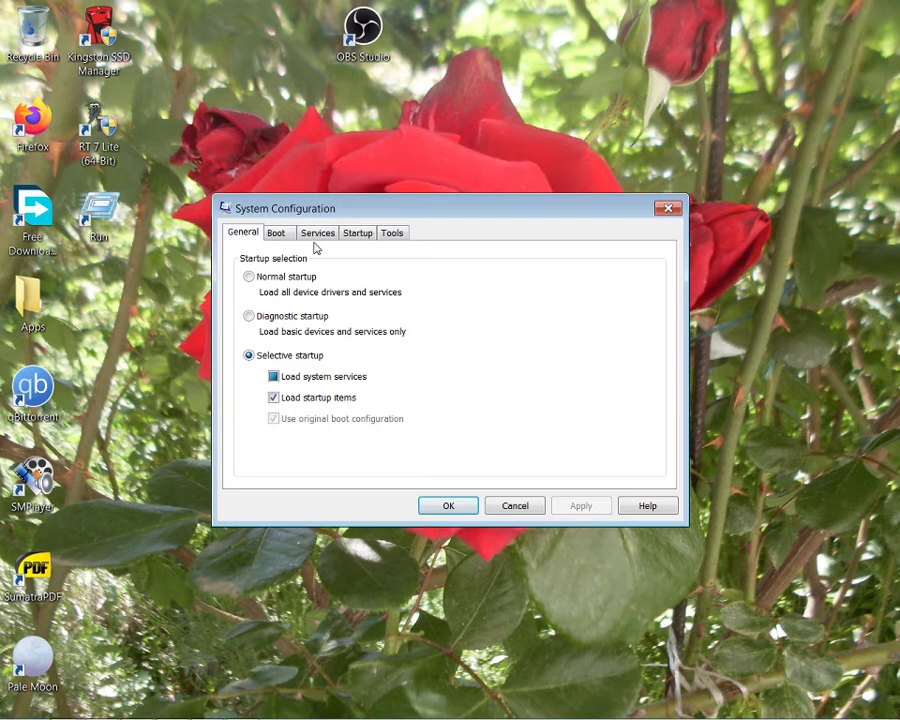
left_click(316, 235)
left_click(368, 236)
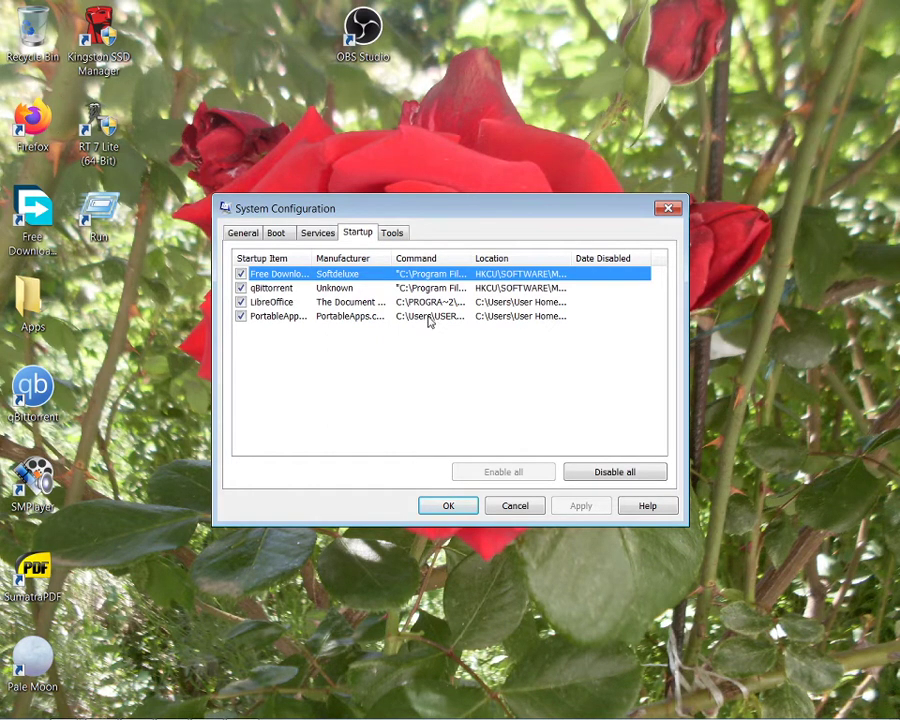
left_click(257, 234)
left_click(274, 233)
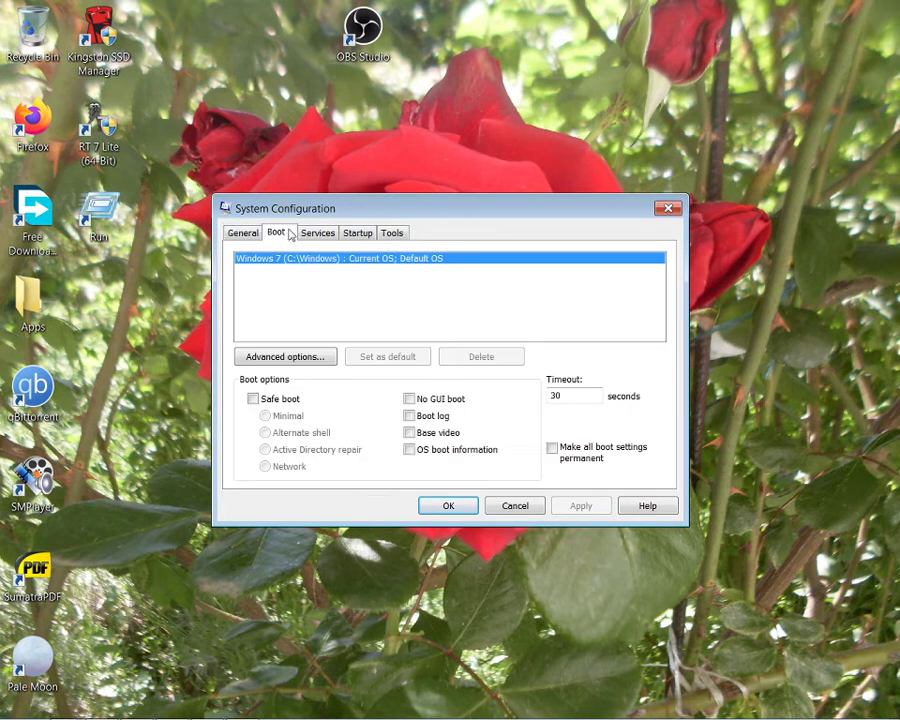
Step: Examine the whole list of services with their status in System Configuration and close the window without changes
left_click(305, 233)
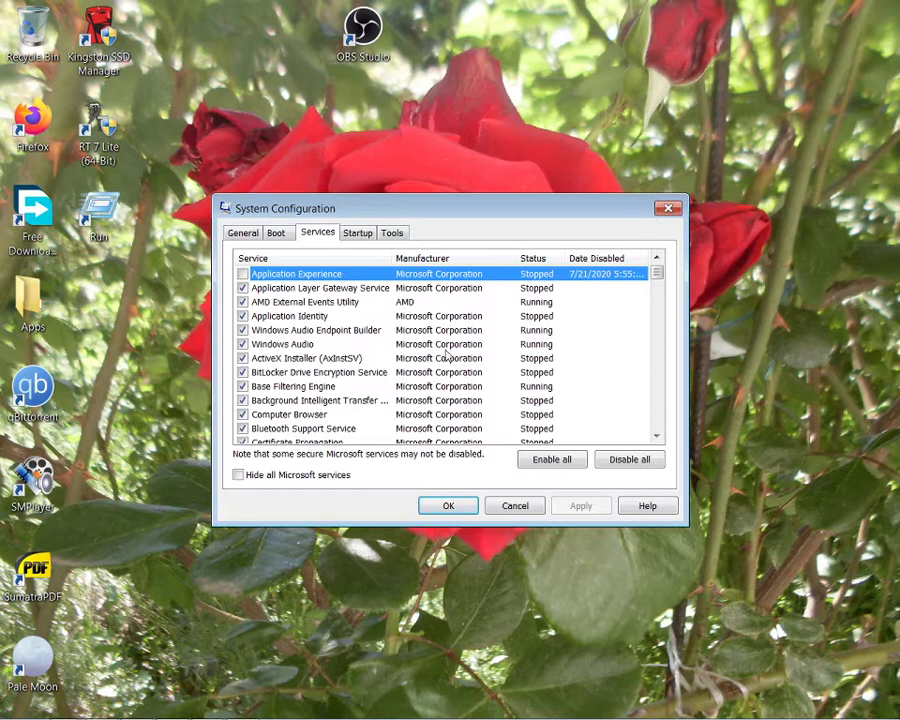
scroll(443, 372, "down", 1)
scroll(443, 372, "down", 5)
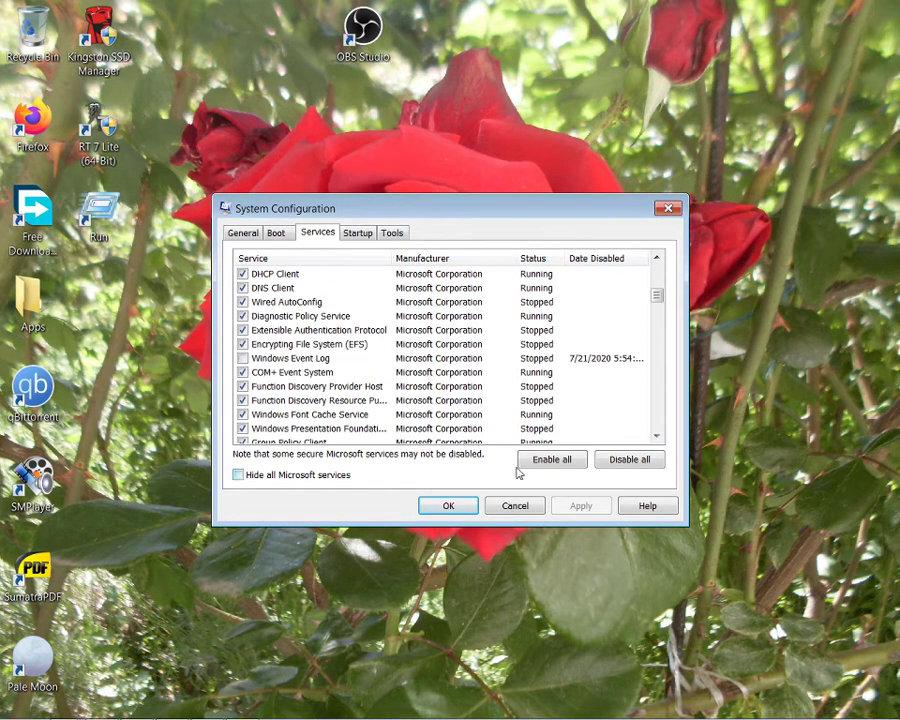
scroll(330, 324, "down", 3)
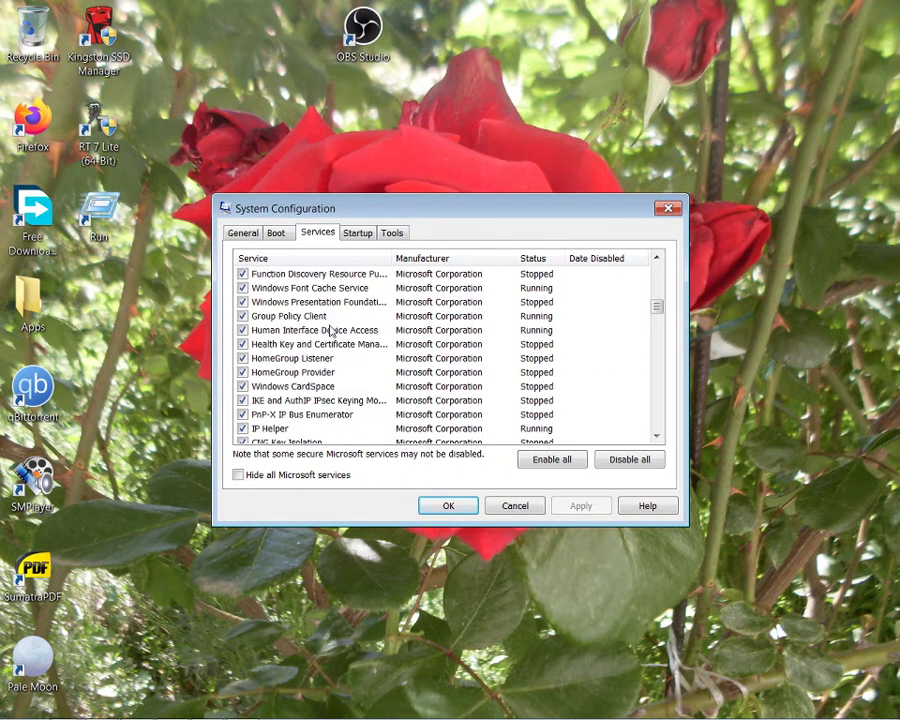
scroll(352, 342, "down", 2)
scroll(340, 344, "down", 2)
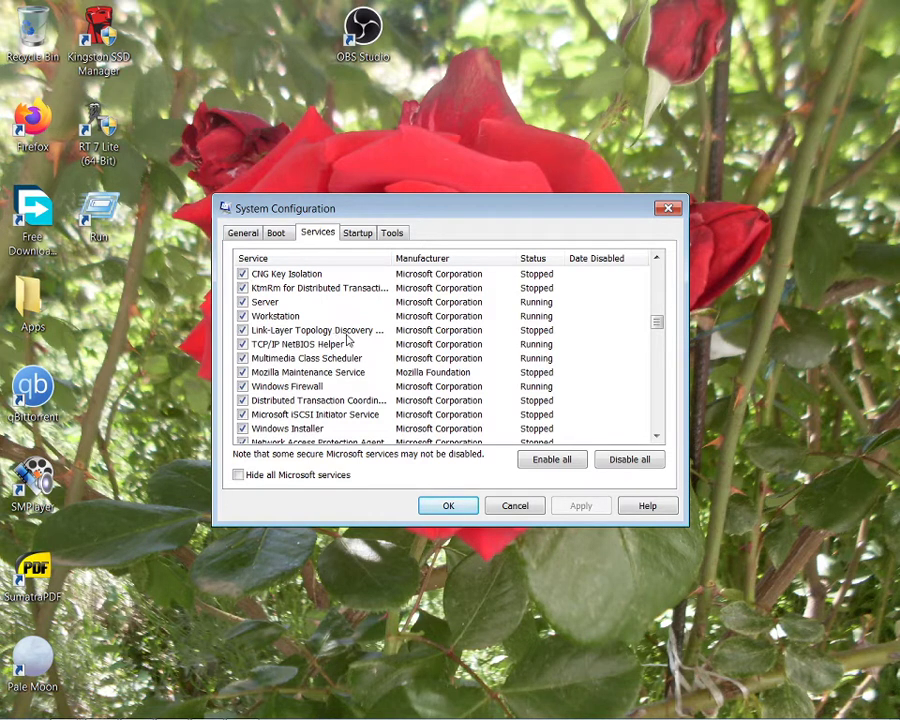
scroll(350, 370, "down", 7)
scroll(287, 393, "down", 5)
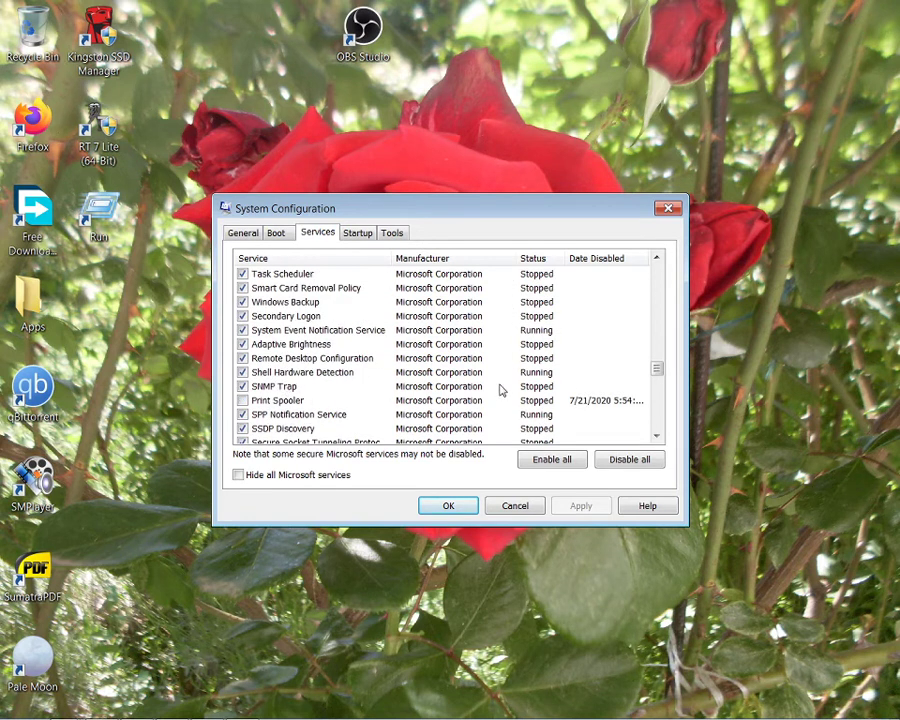
scroll(490, 388, "down", 2)
scroll(491, 390, "down", 2)
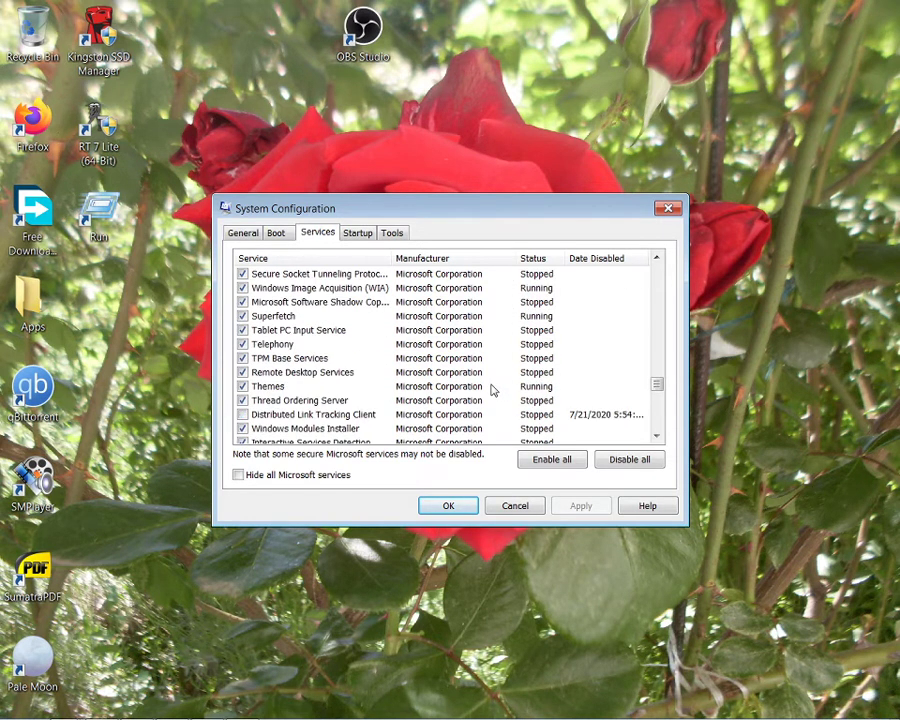
scroll(490, 390, "down", 5)
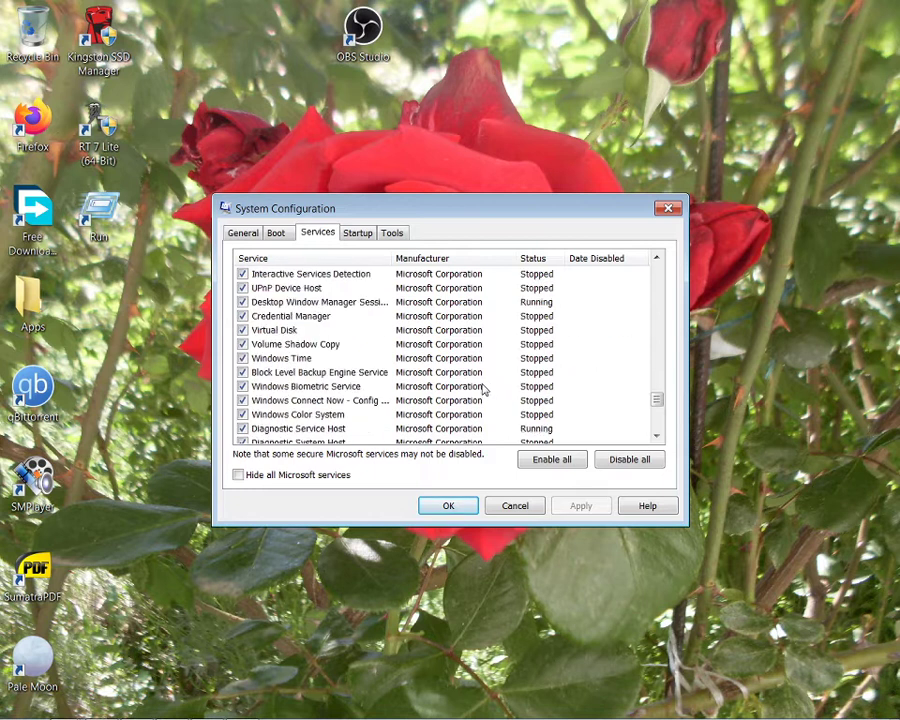
scroll(484, 390, "down", 4)
scroll(484, 390, "down", 1)
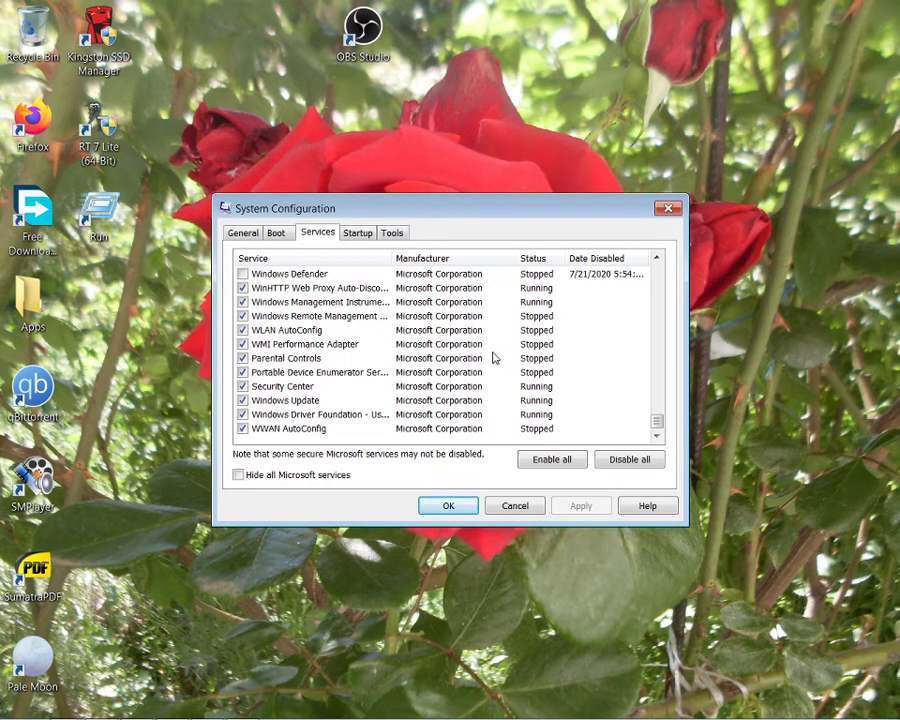
left_click(667, 210)
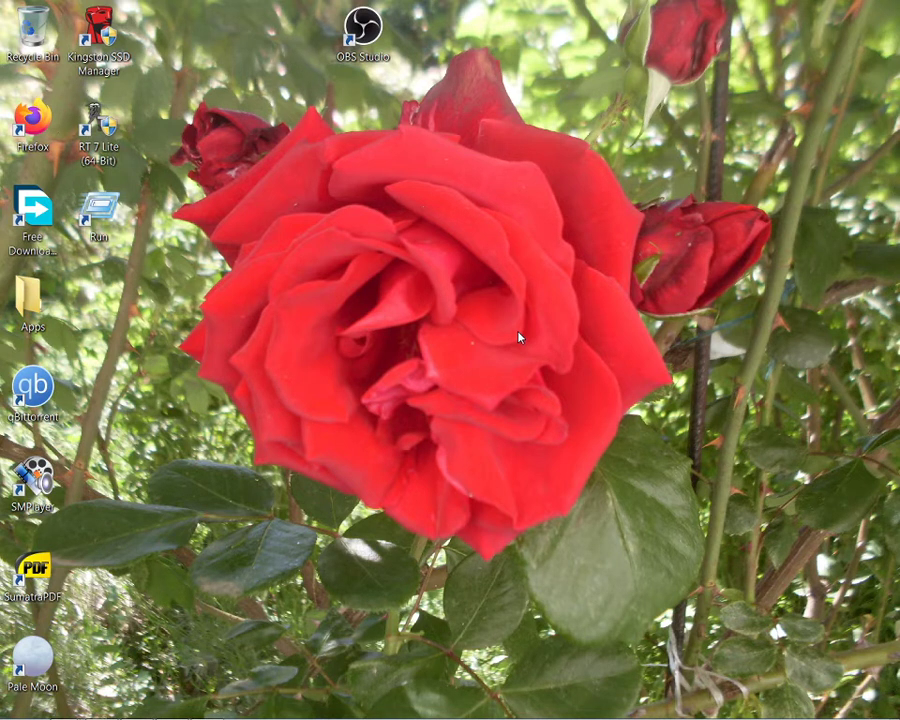
double_click(33, 485)
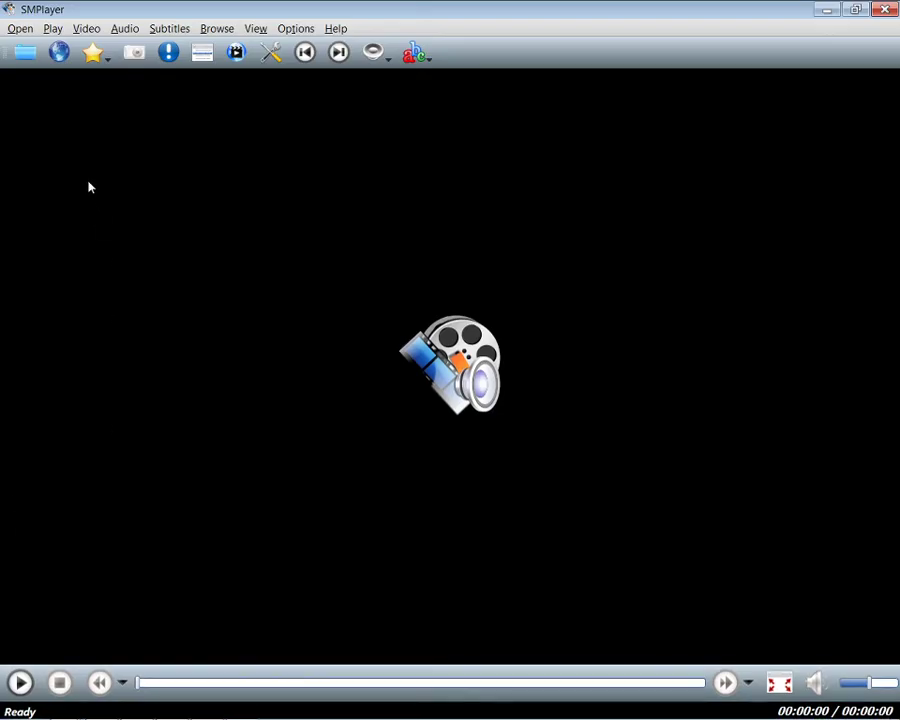
left_click(22, 28)
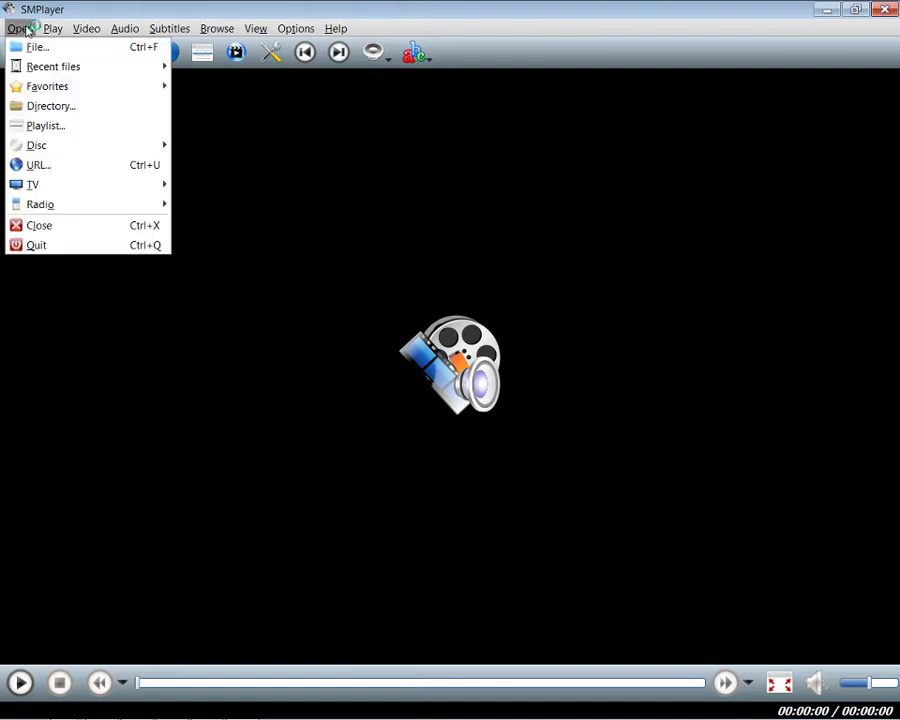
left_click(96, 167)
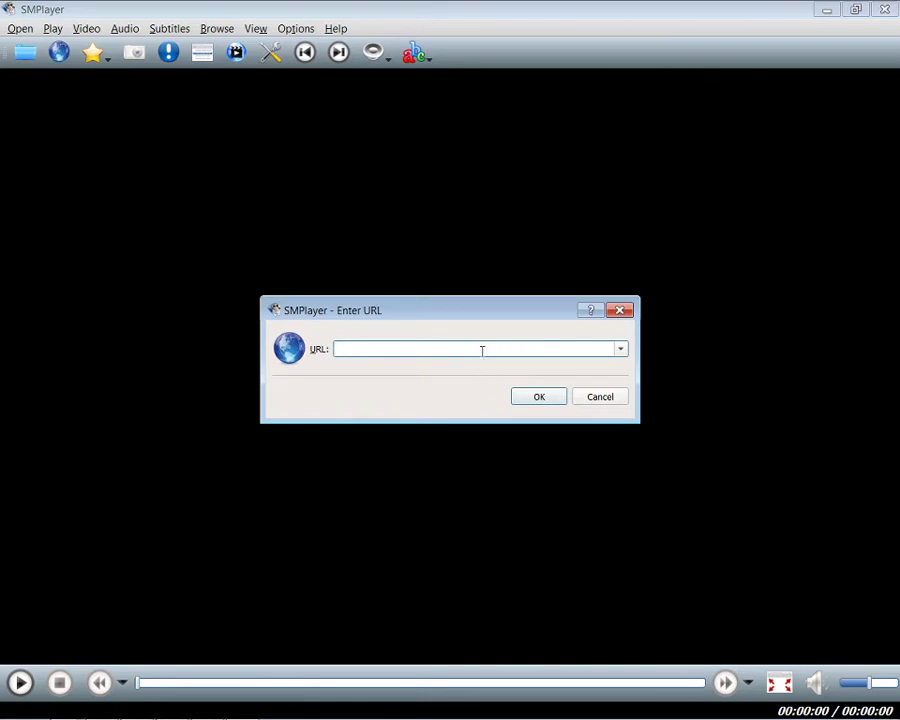
type("www.youtube.com")
key("Return")
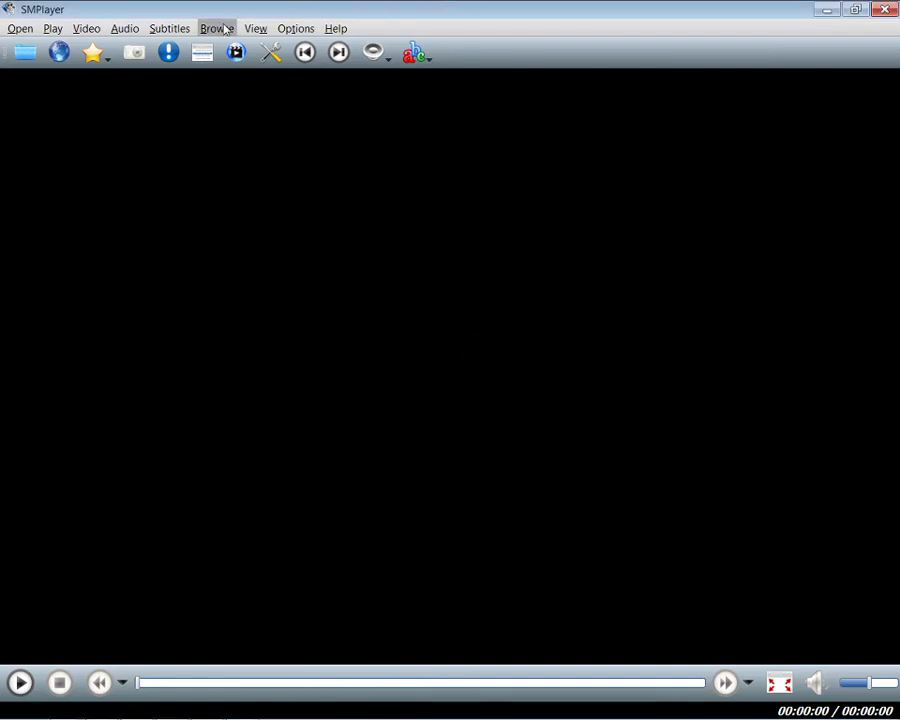
left_click(176, 29)
mouse_move(217, 29)
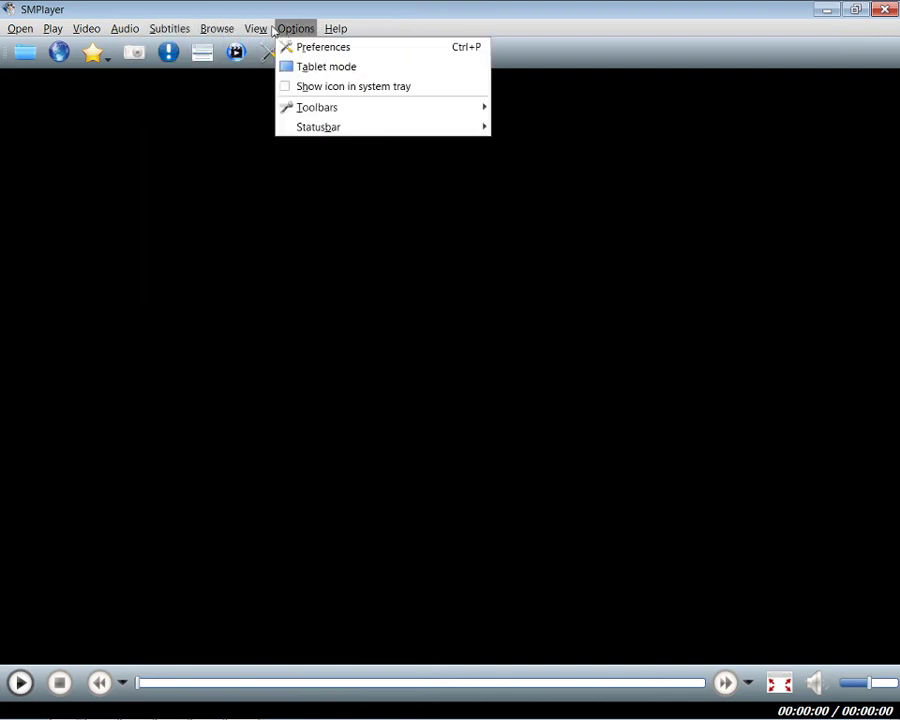
key("Escape")
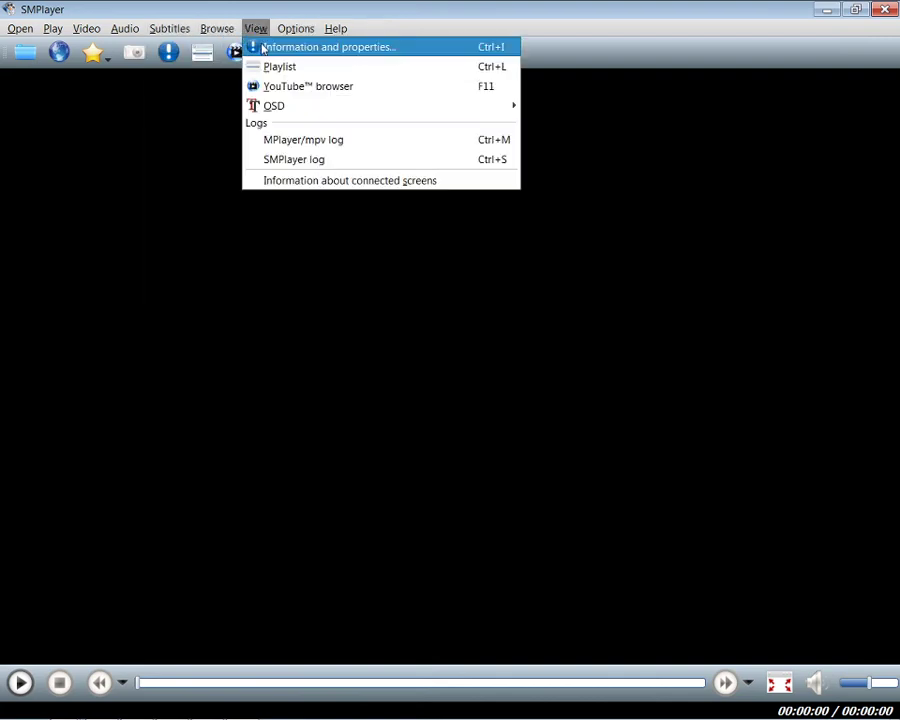
left_click(284, 85)
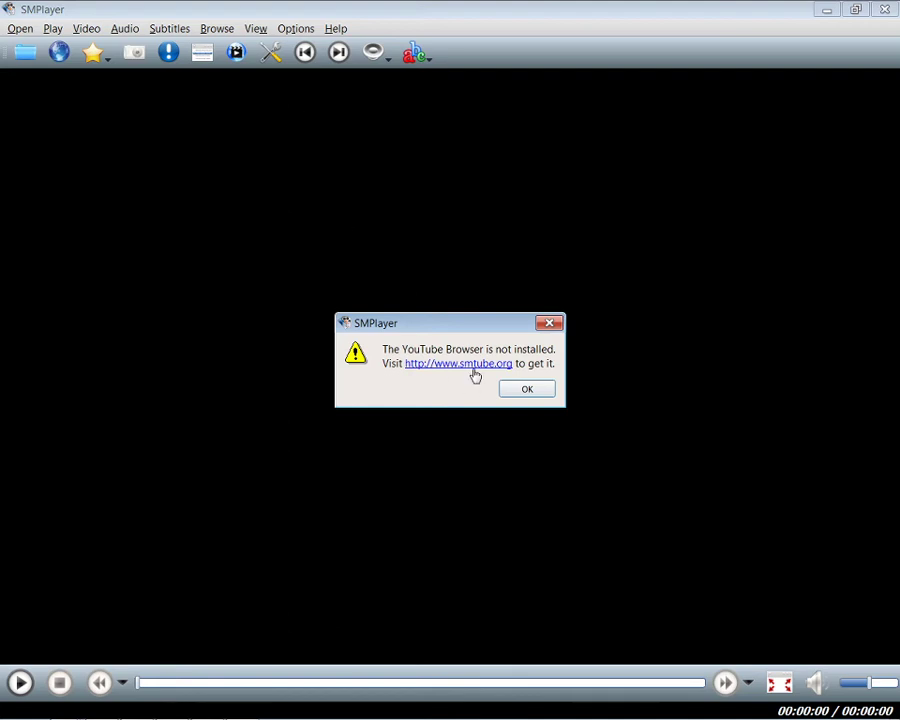
left_click(474, 369)
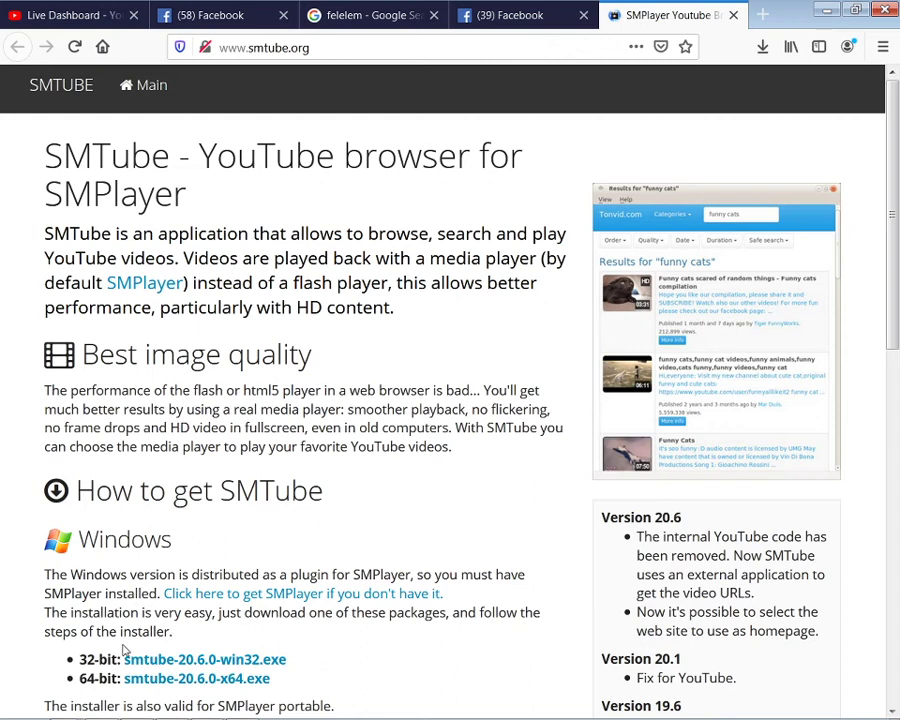
Step: Download the 32-bit SMTube installer smtube-20.6.0-win32.exe to the Downloads folder and close SMPlayer
left_click(237, 652)
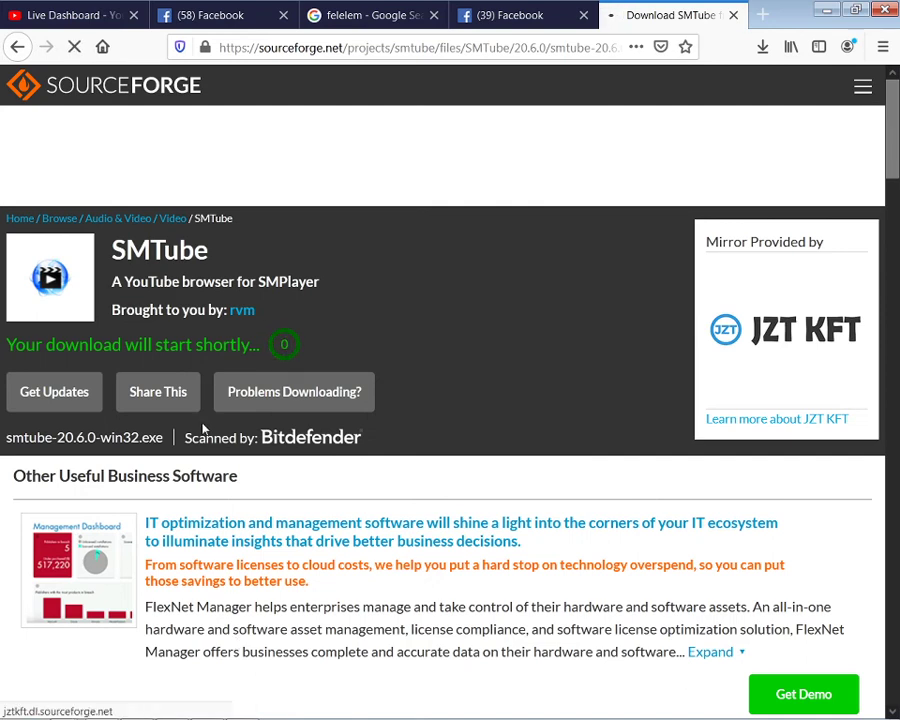
left_click(498, 380)
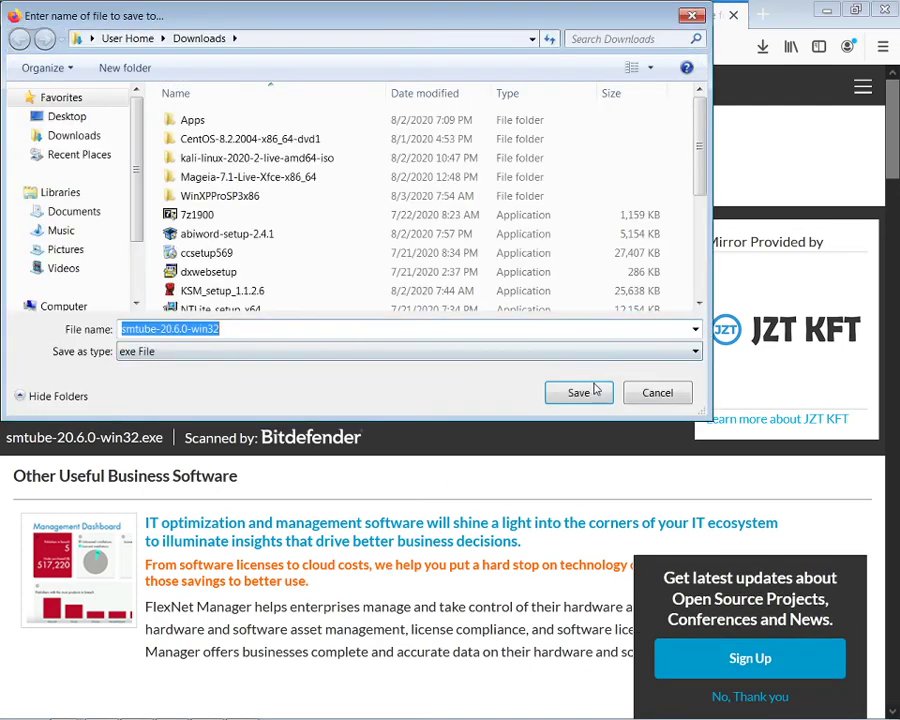
left_click(593, 389)
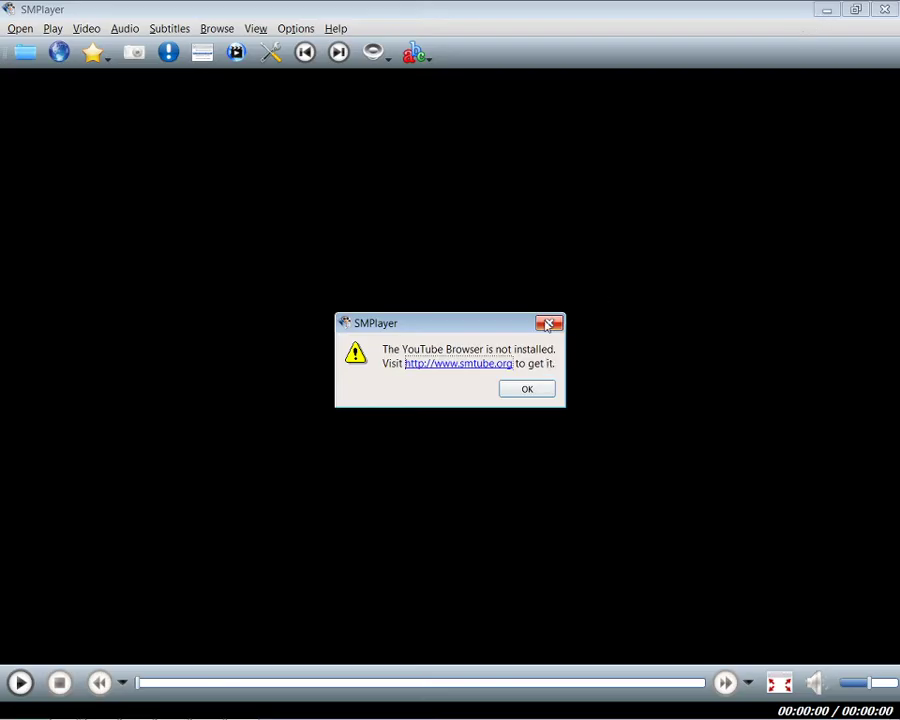
left_click(548, 324)
left_click(884, 9)
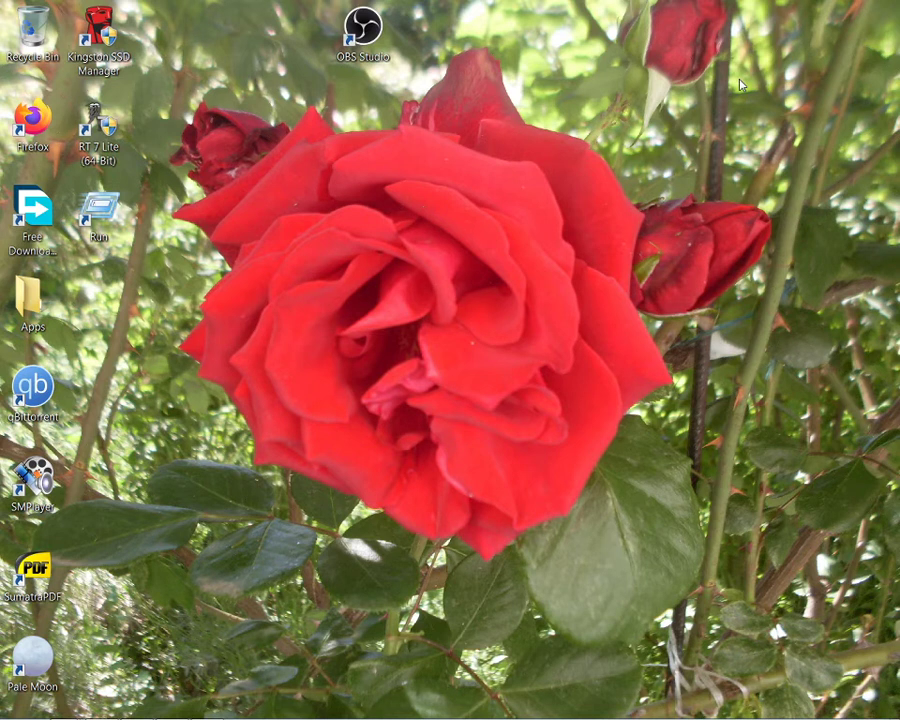
right_click(607, 86)
left_click(410, 214)
right_click(410, 214)
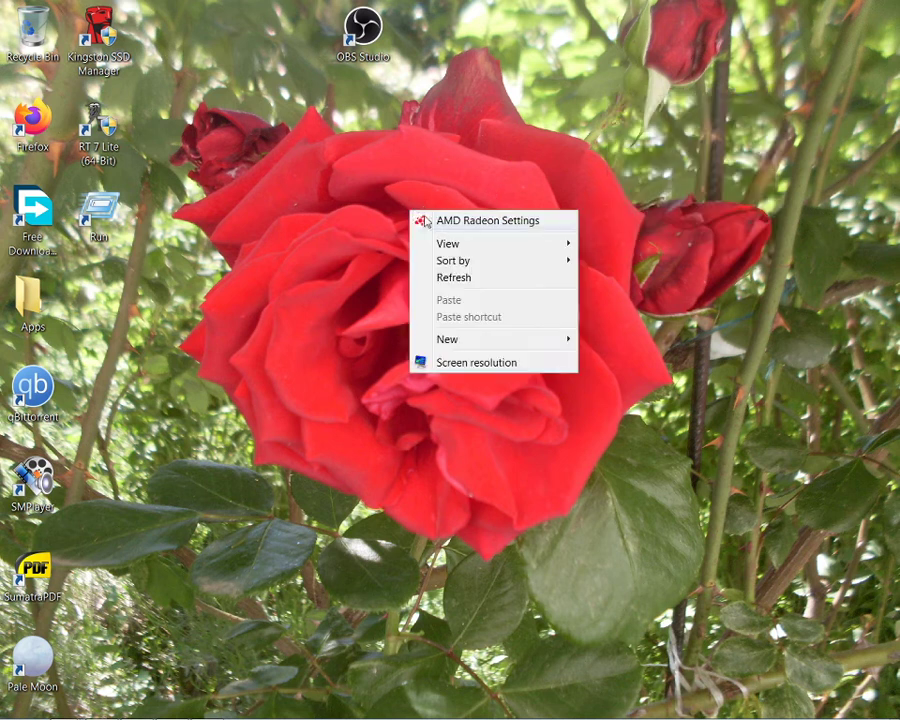
left_click(889, 476)
Step: Start LibreOffice from its background quickstarter and create a new Writer document in a maximized window
left_click(747, 709)
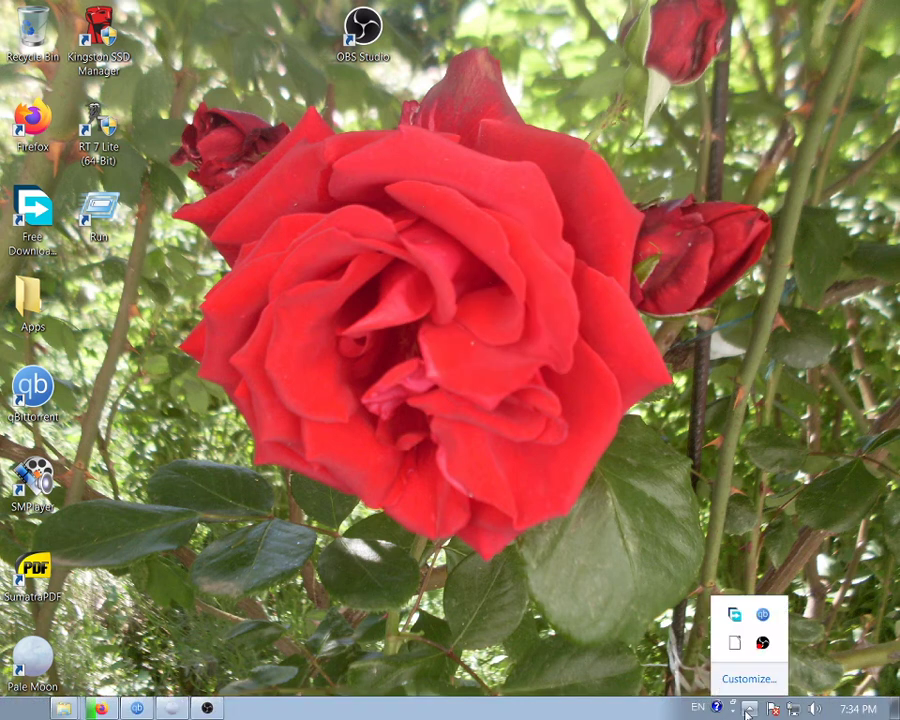
left_click(736, 643)
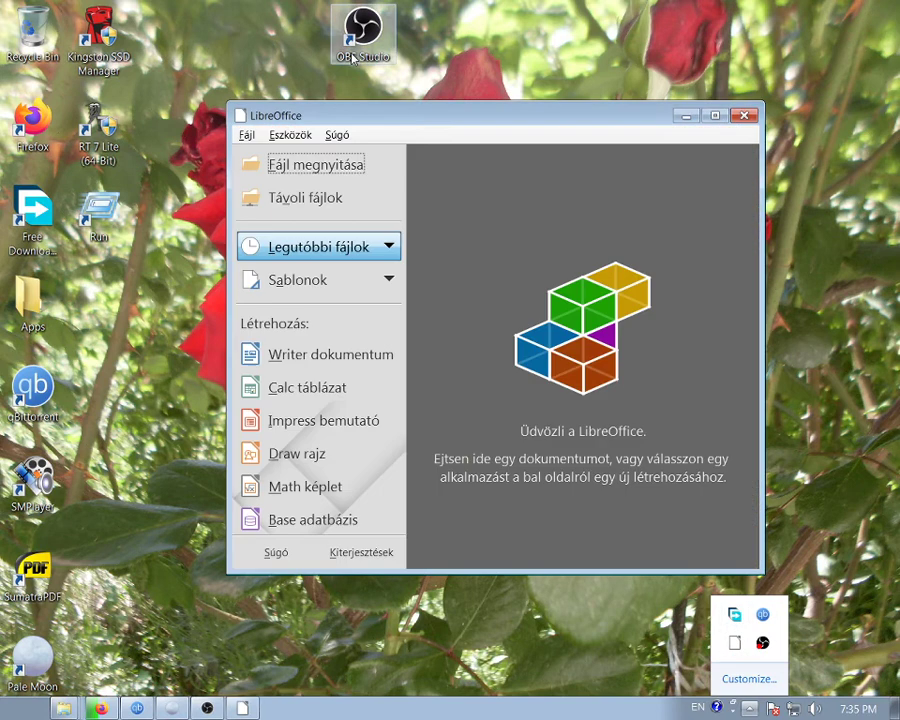
left_click(416, 422)
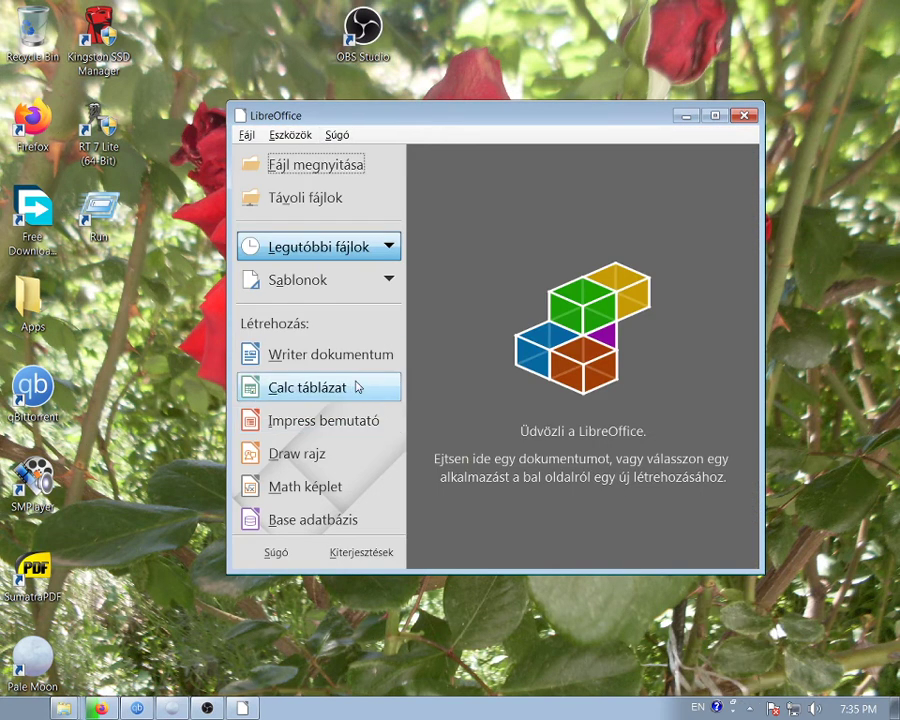
left_click(384, 356)
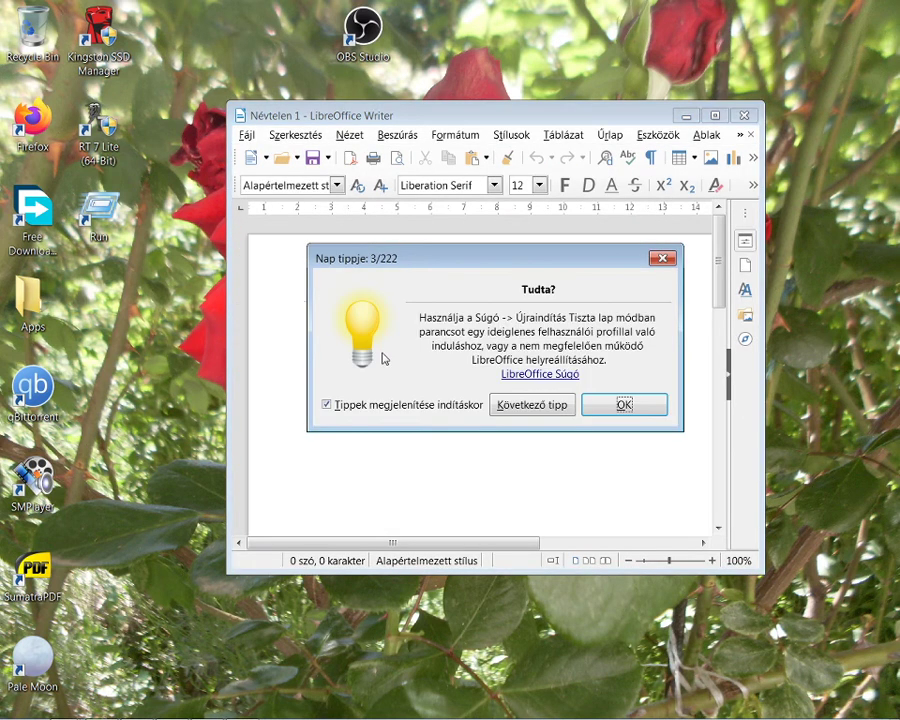
left_click(620, 404)
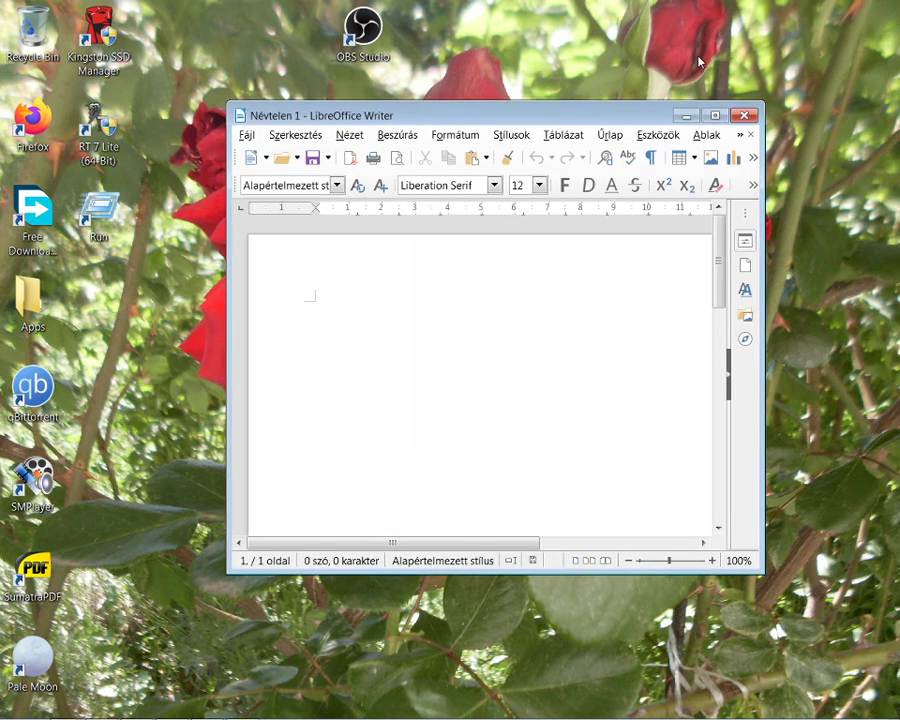
left_click(714, 115)
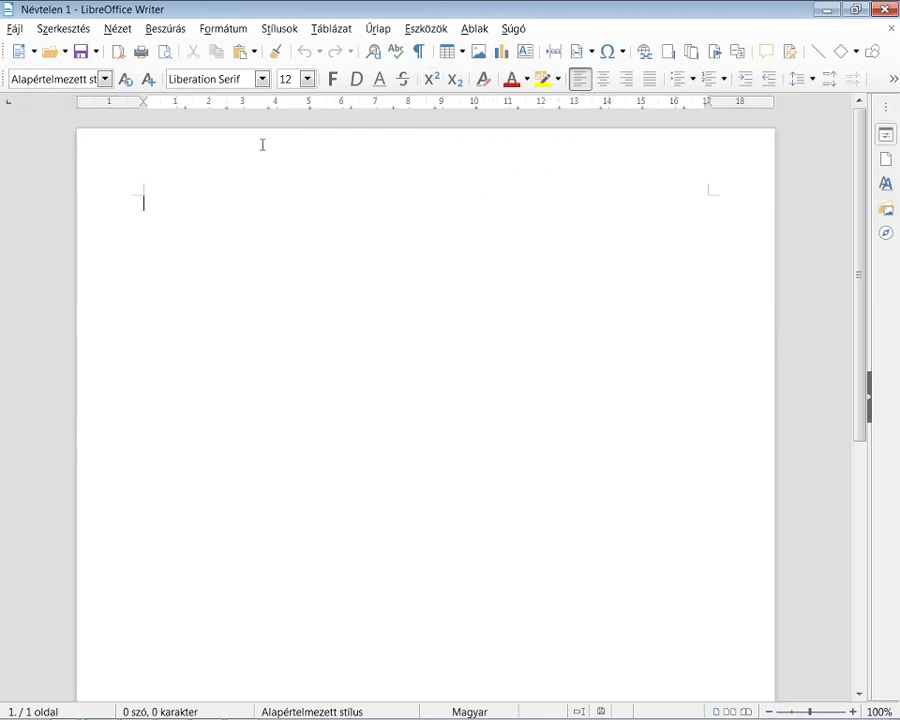
Step: Insert a table with three columns and two rows into the blank Writer document and place the cursor in its first cell
left_click(318, 26)
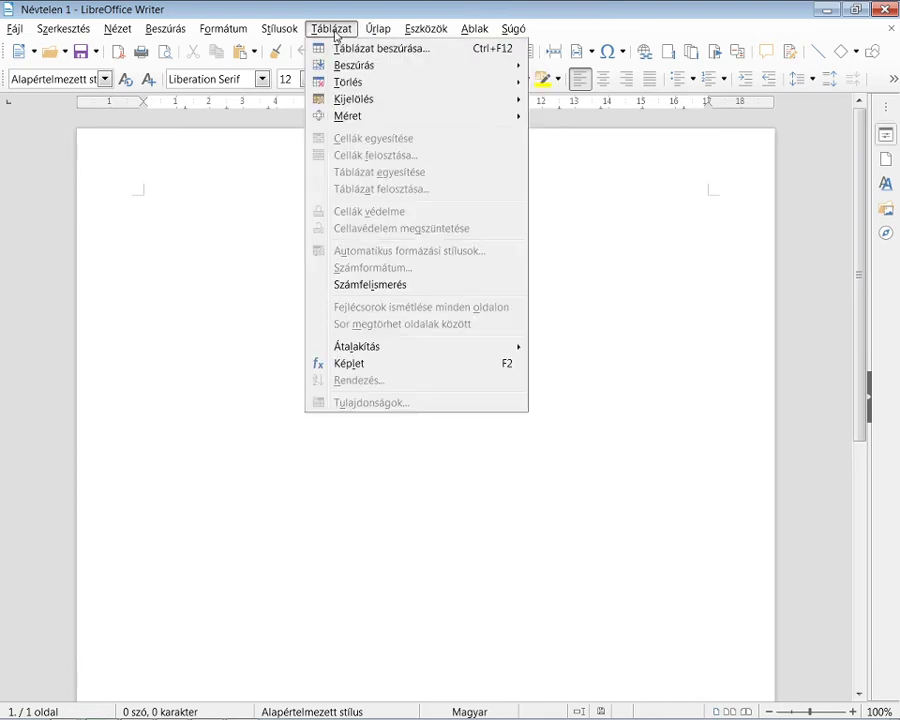
left_click(355, 52)
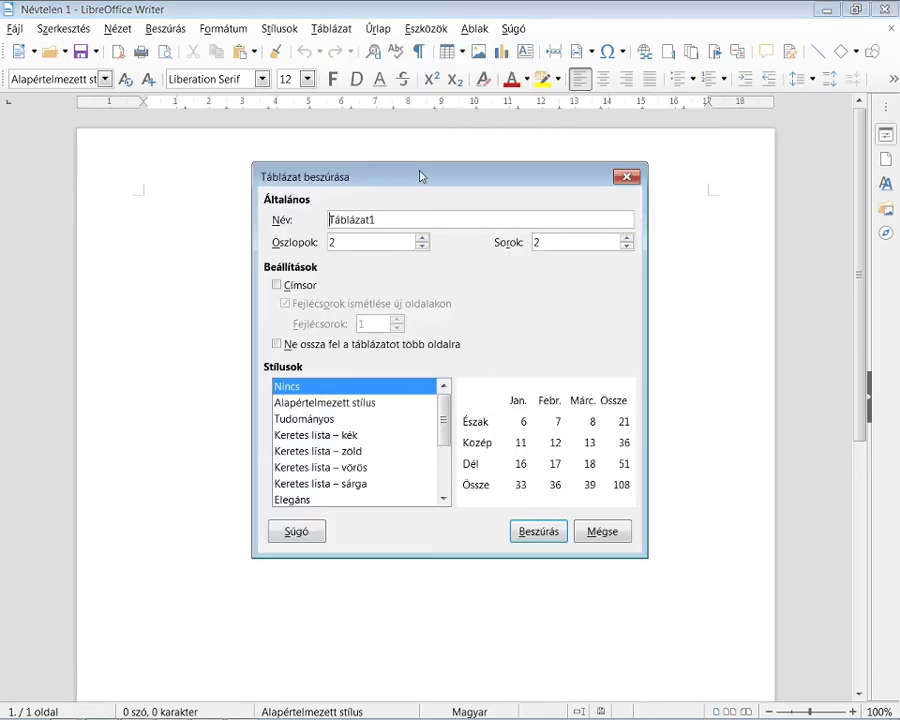
left_click(422, 240)
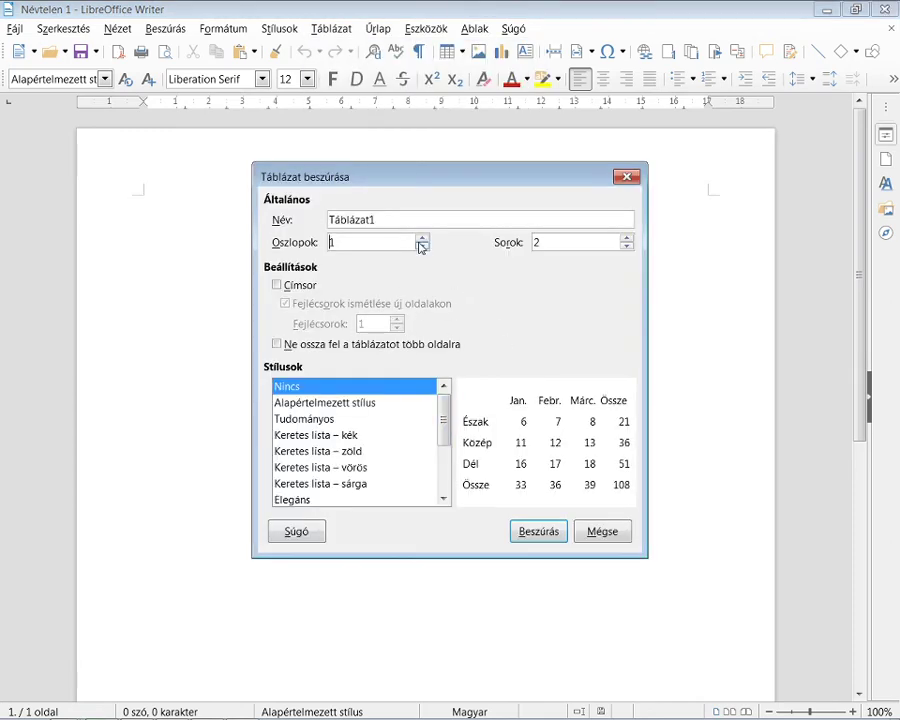
left_click(540, 533)
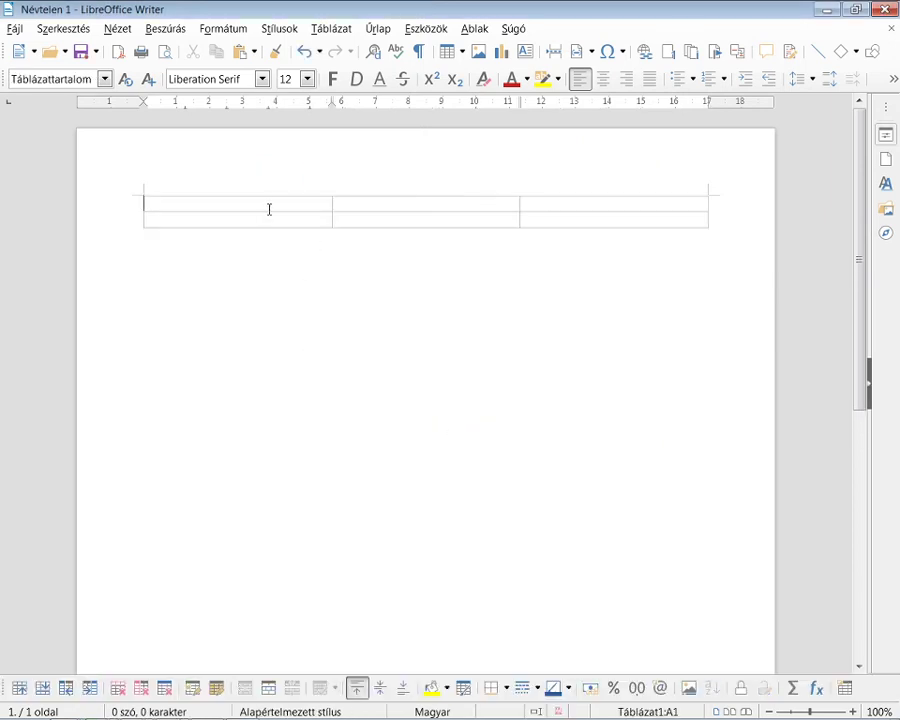
left_click(707, 283)
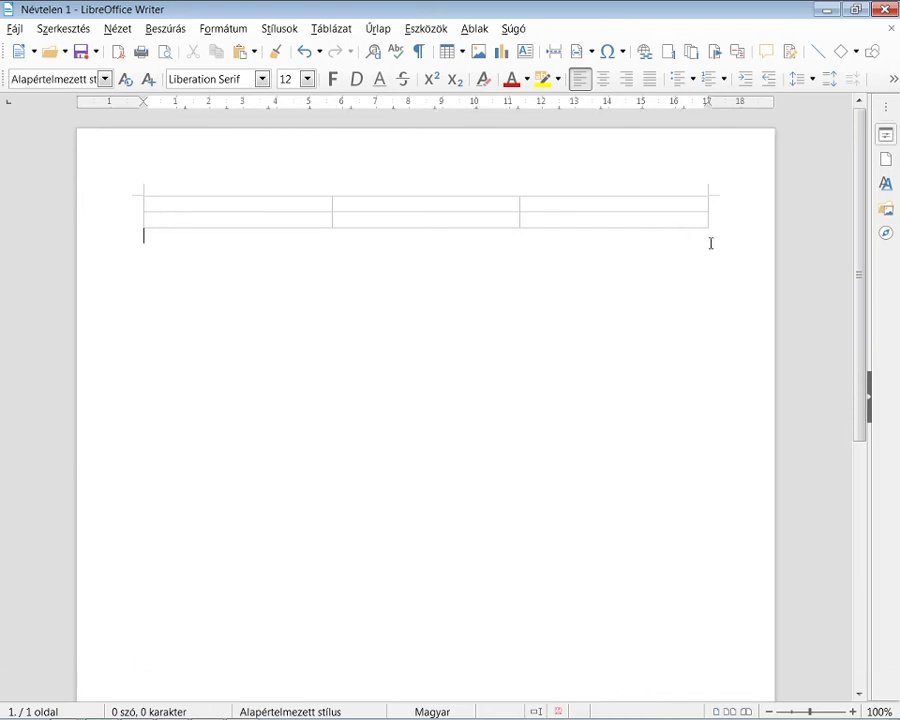
left_click(169, 188)
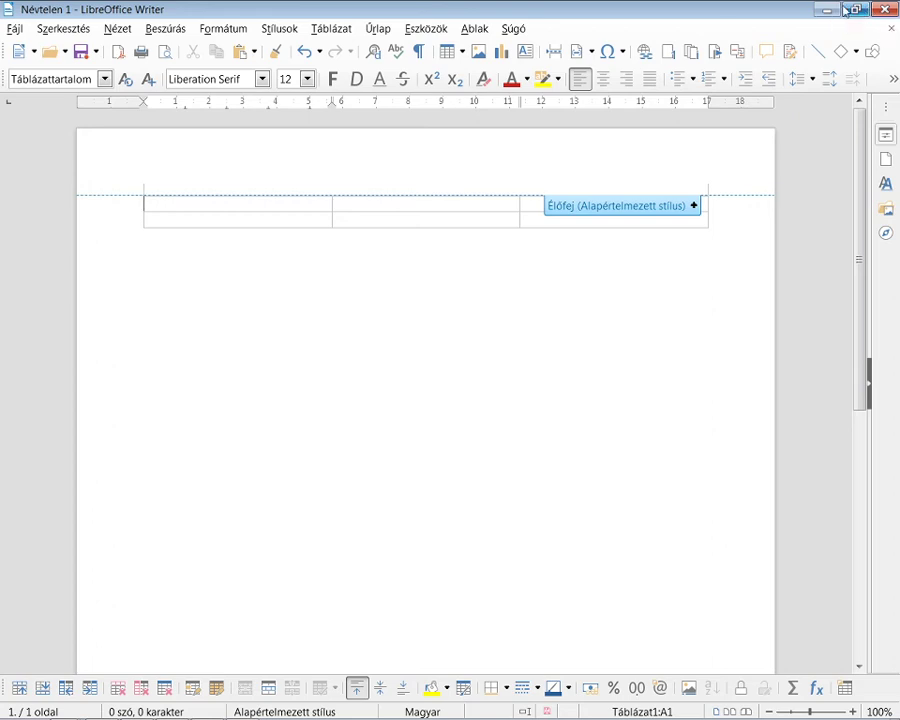
Step: Close the Writer document without saving the changes and switch to the OBS Studio window
left_click(884, 8)
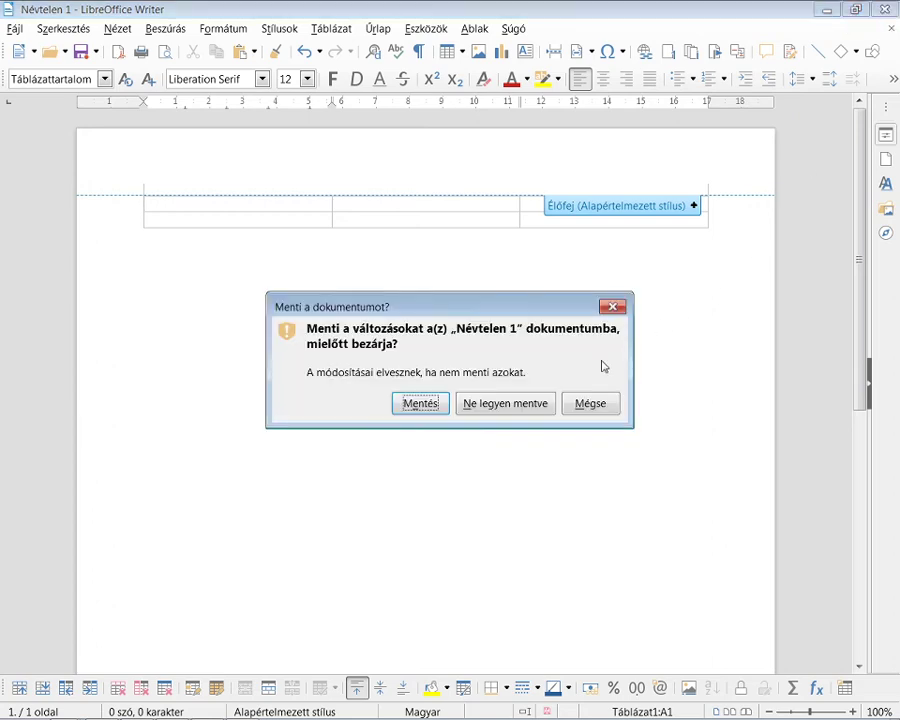
left_click(540, 408)
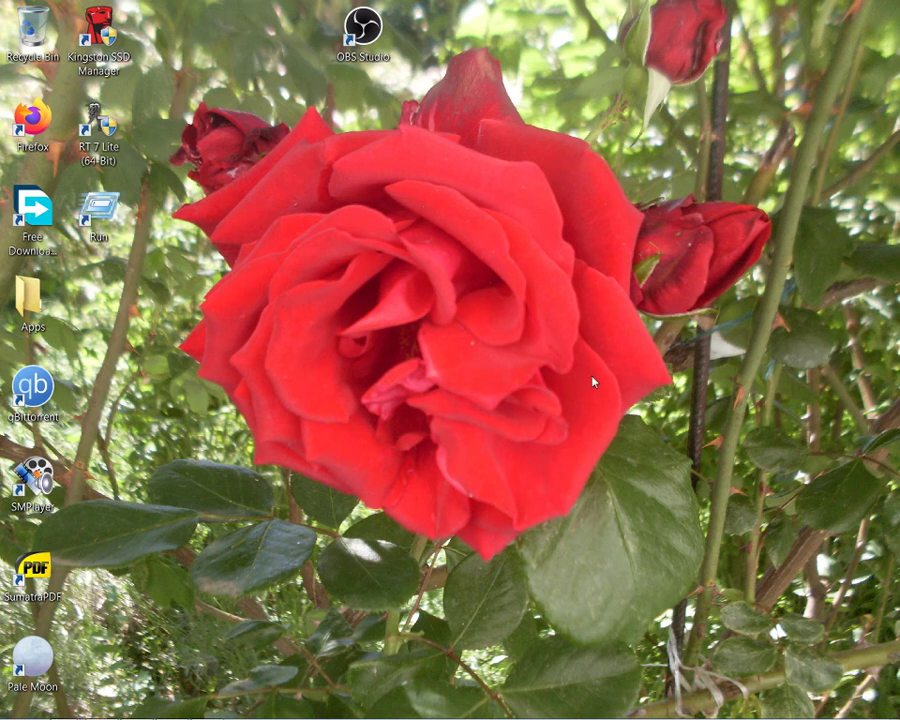
mouse_move(590, 718)
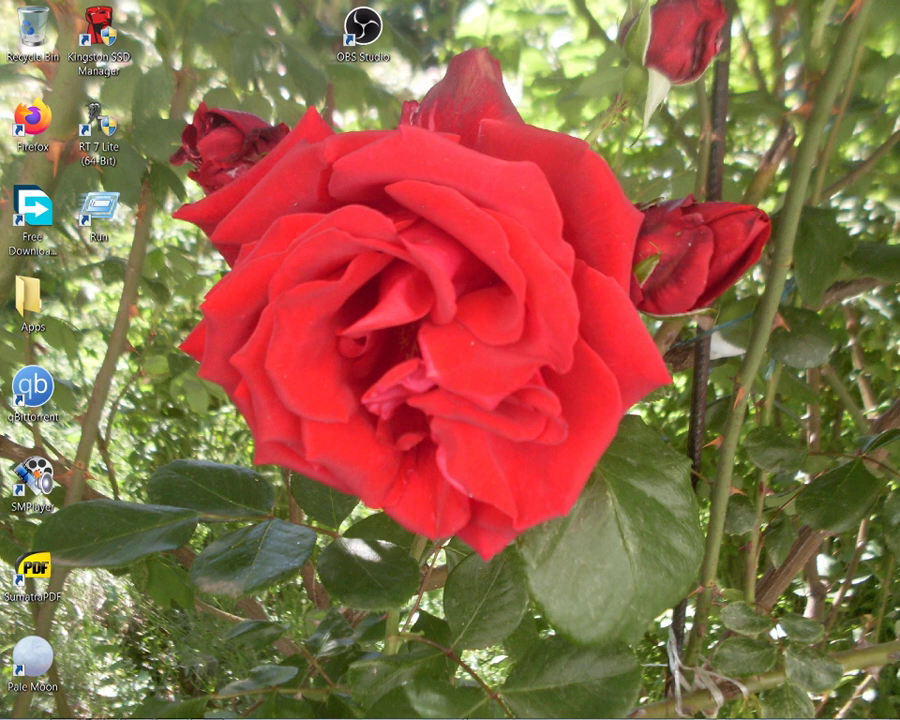
left_click(207, 712)
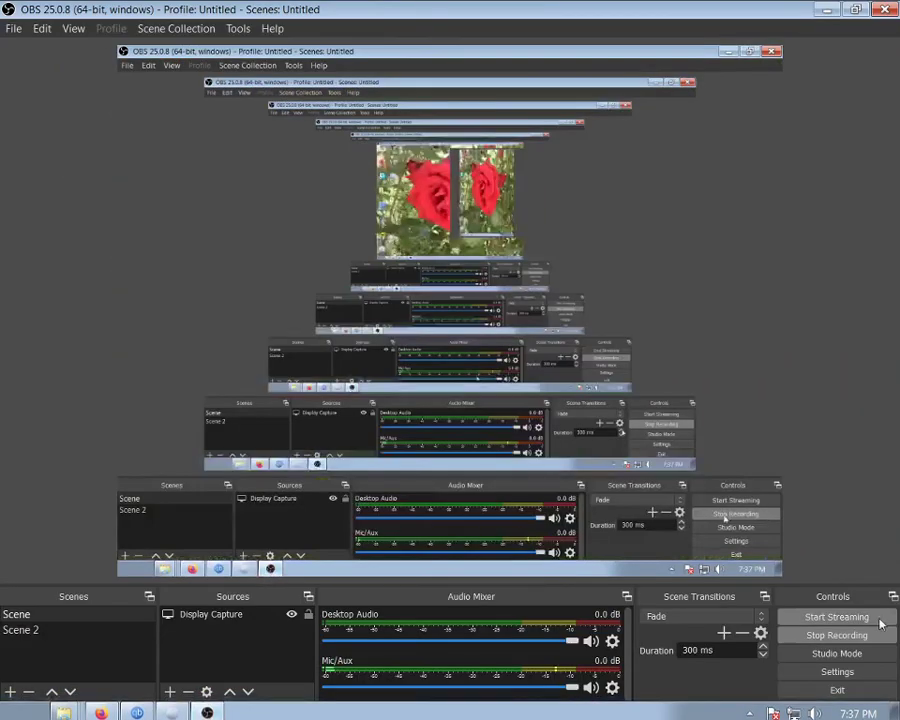